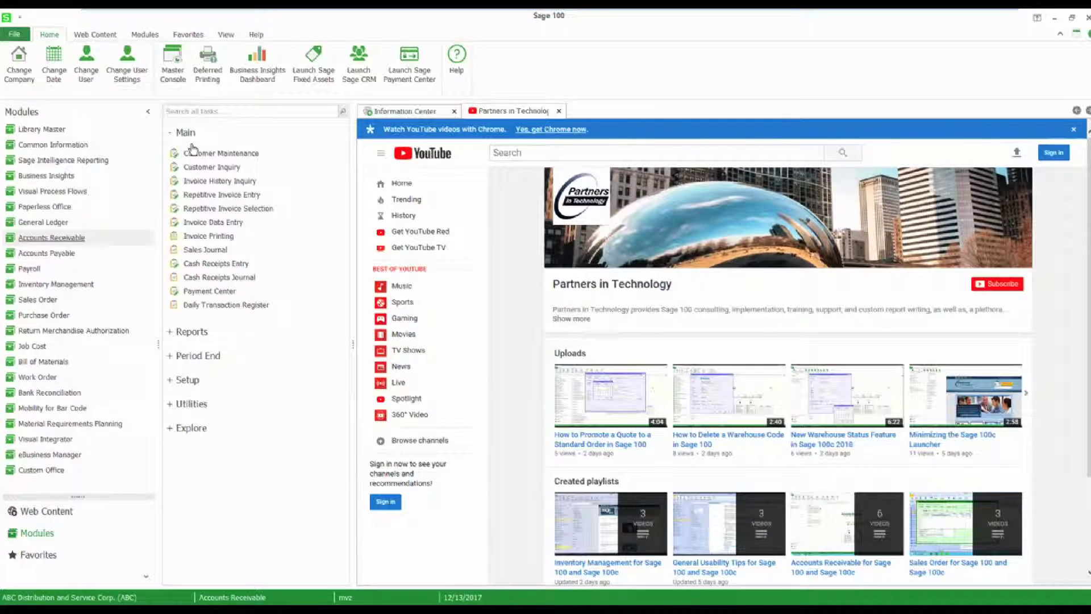
Create cash deposit 00013 with the next deposit number and a 50.00 cash deposit amount.
{"action": "left_click", "coordinate": [218, 263]}
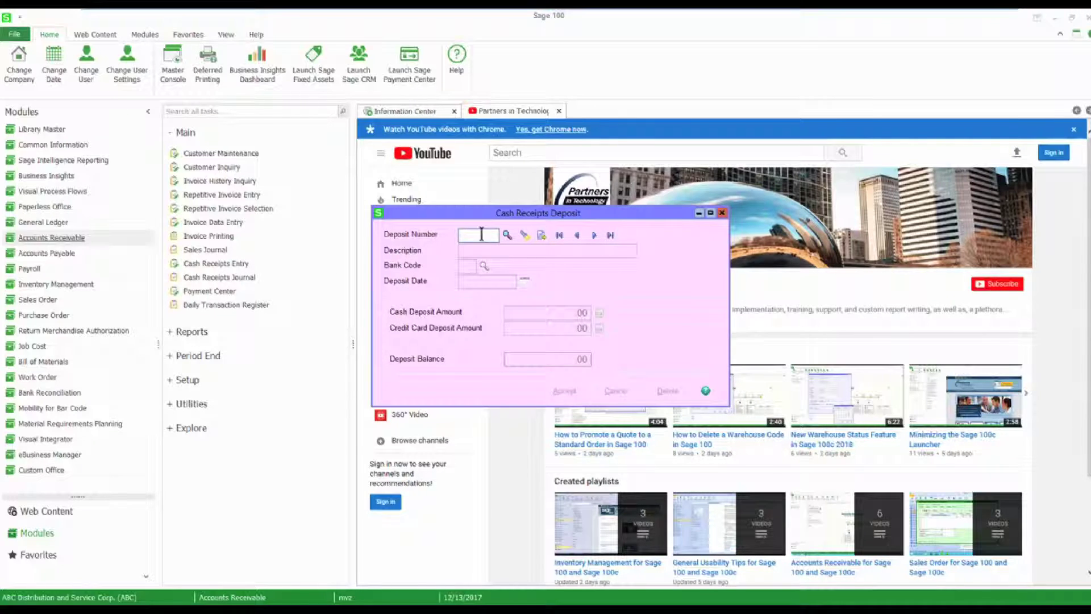
{"action": "left_click", "coordinate": [541, 236]}
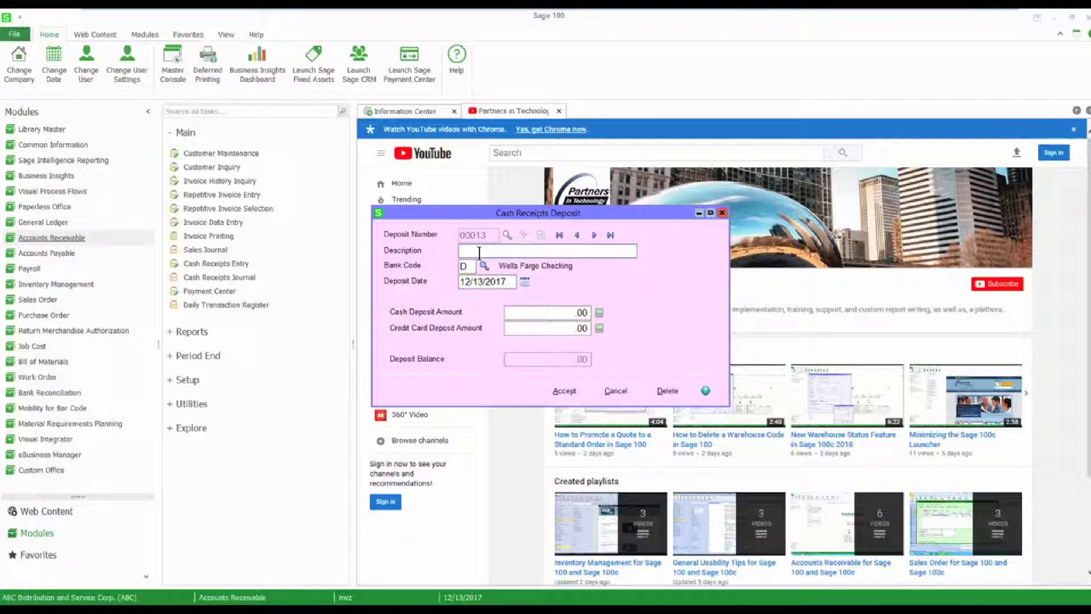
{"action": "left_click", "coordinate": [549, 313]}
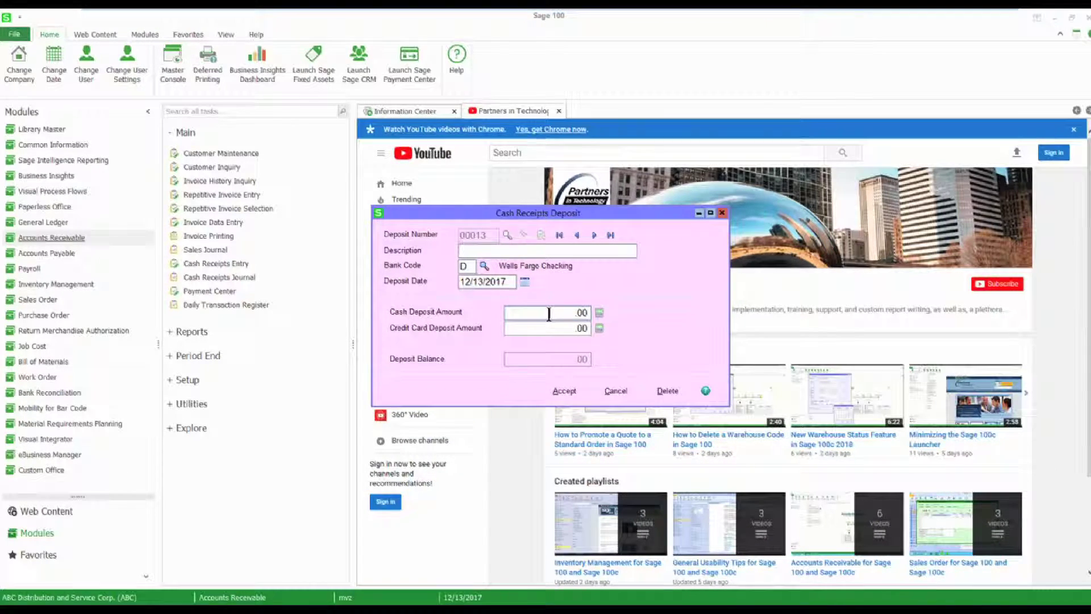
{"action": "type", "text": "50"}
{"action": "key", "text": "Tab"}
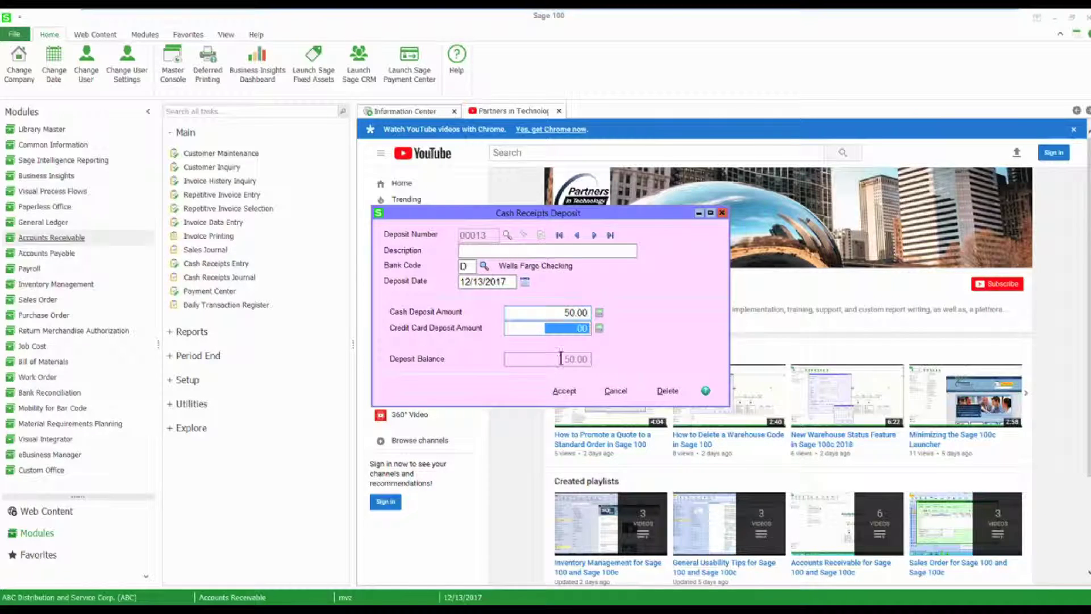
{"action": "left_click", "coordinate": [564, 391]}
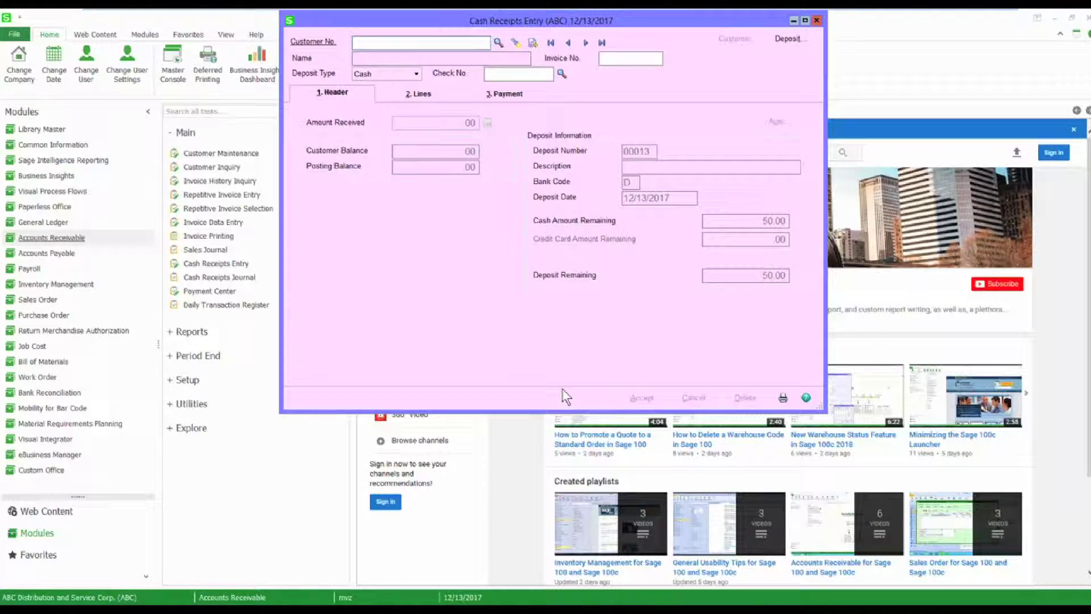
Enter a receipt for customer 01CASH named 'Insurance Reimb', check 45677, amount received 50.
{"action": "type", "text": "01CASH"}
{"action": "key", "text": "Tab"}
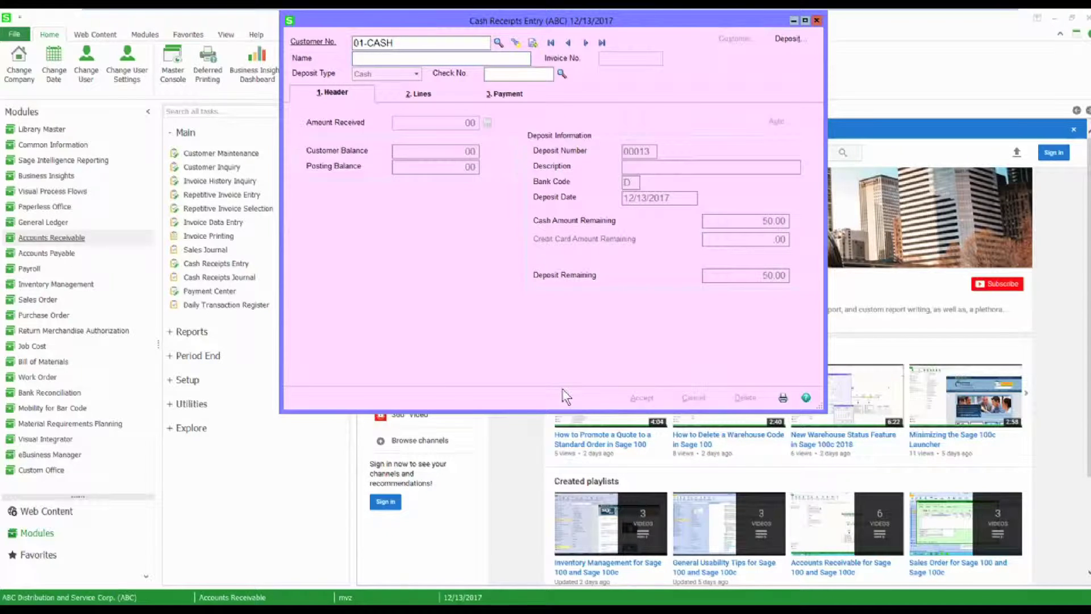
{"action": "type", "text": "Insurance Reimb"}
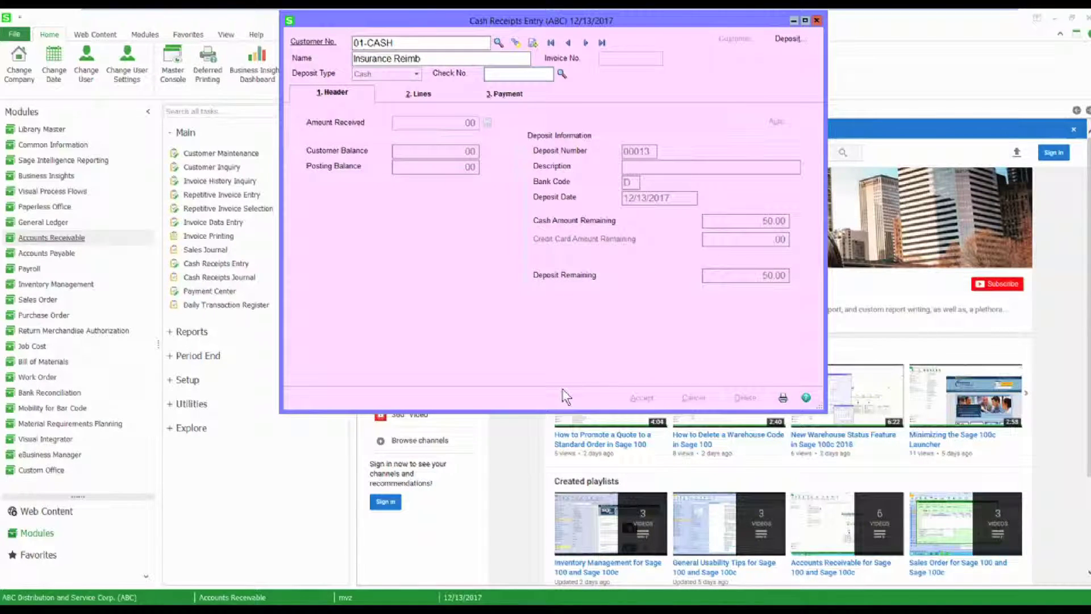
{"action": "key", "text": "Tab"}
{"action": "type", "text": "45677"}
{"action": "key", "text": "Tab"}
{"action": "type", "text": "50"}
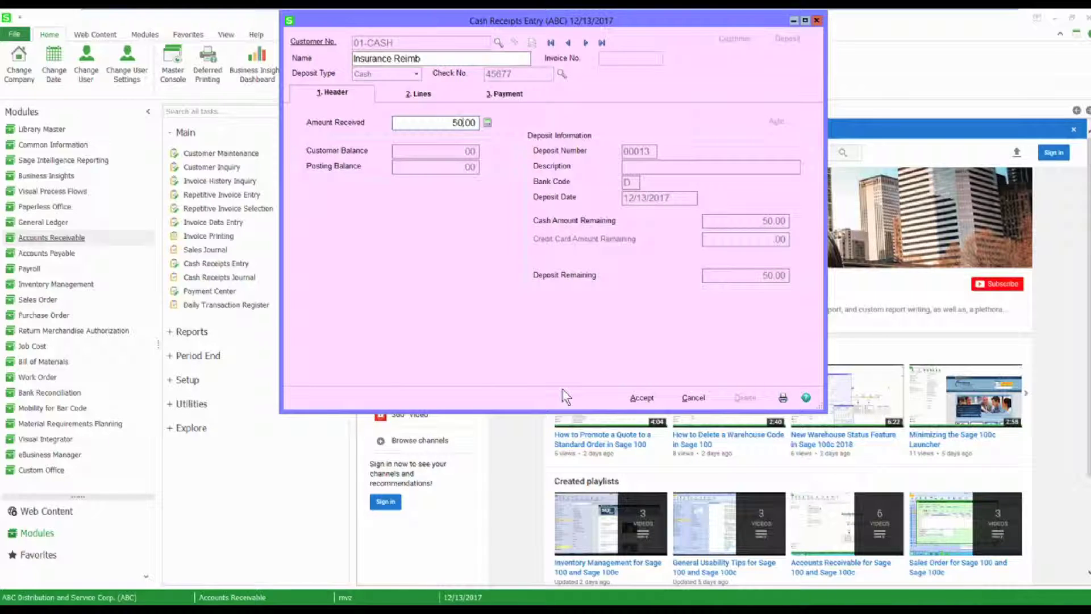
{"action": "key", "text": "Tab"}
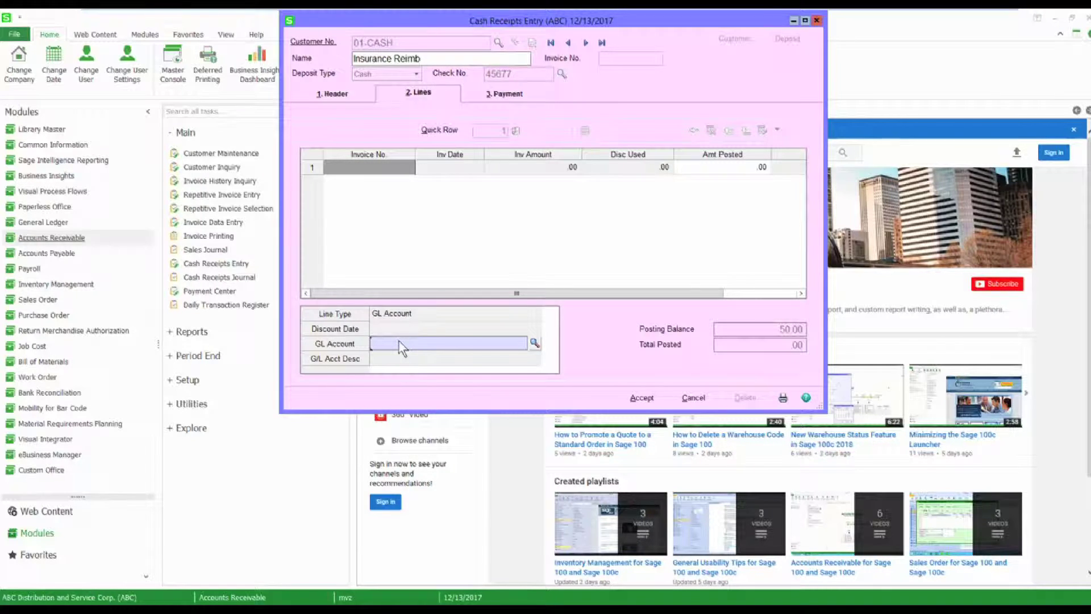
Distribute 10.00 of the receipt to GL account 630-01-00 on the first line.
{"action": "type", "text": "6300100"}
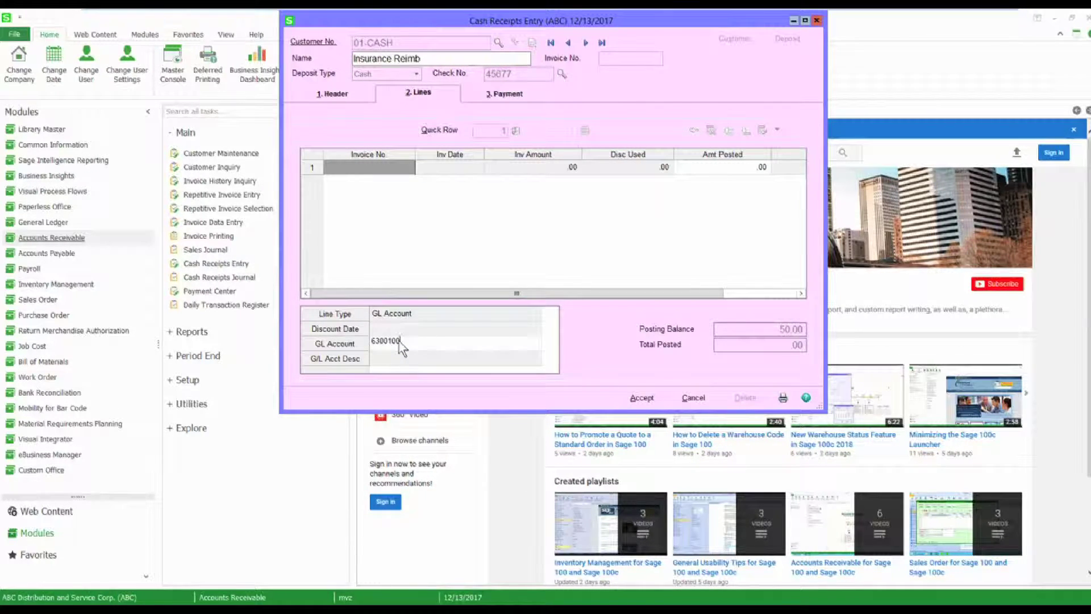
{"action": "key", "text": "Tab"}
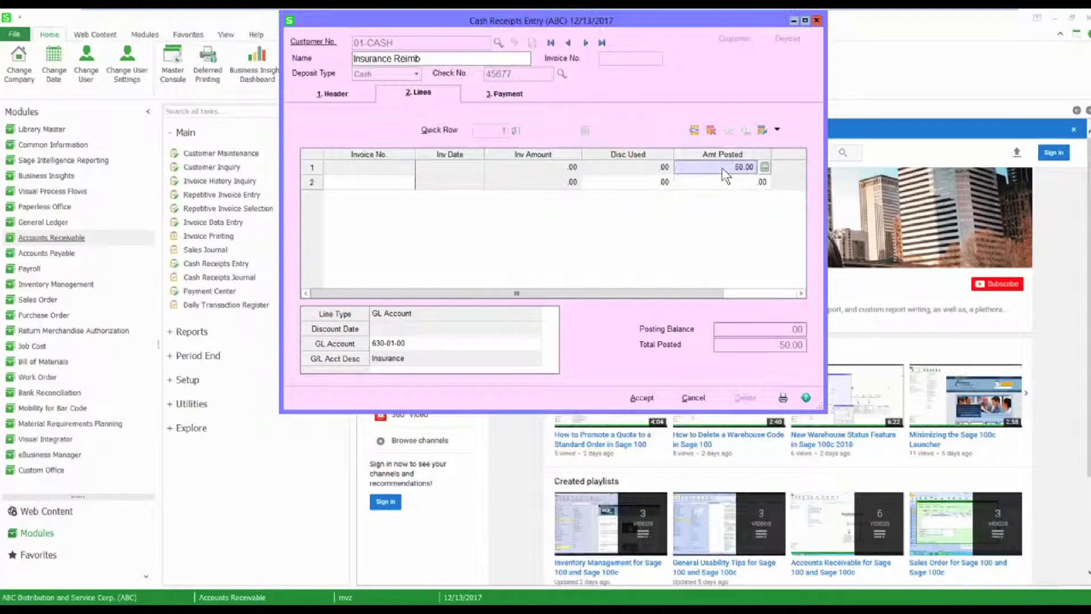
{"action": "type", "text": "1"}
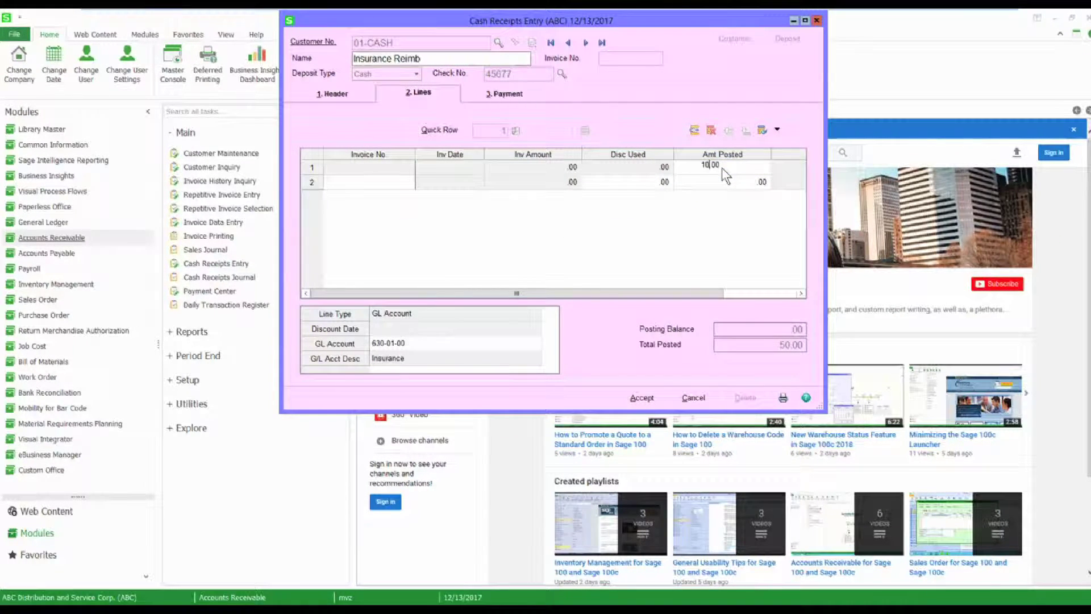
{"action": "type", "text": "0"}
{"action": "key", "text": "Tab"}
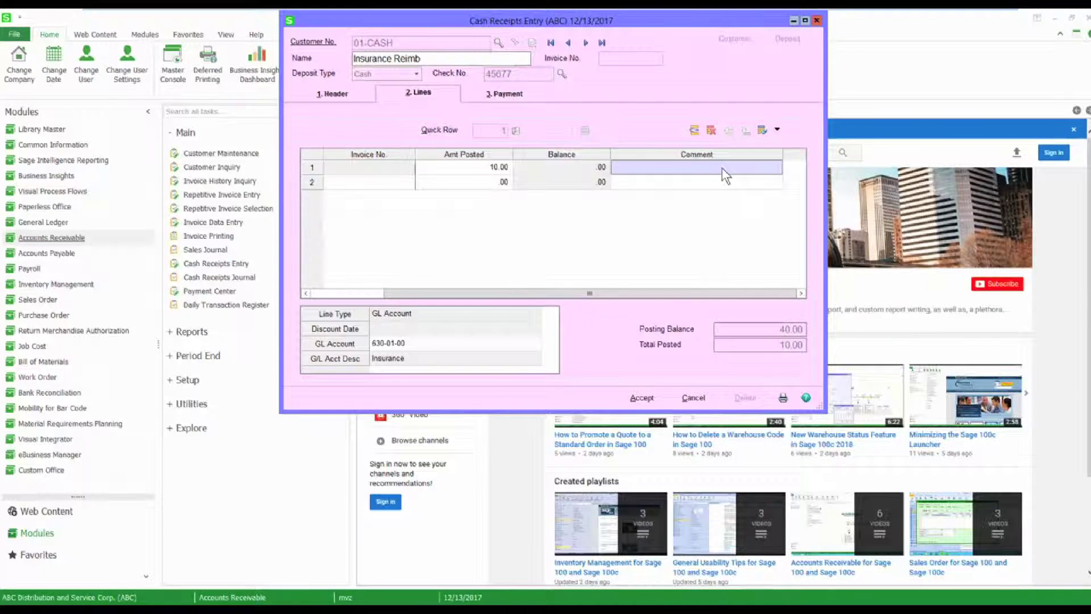
Add a second line to account 630-01-02 Insurance - West, picked from the 630 lookup.
{"action": "key", "text": "Tab"}
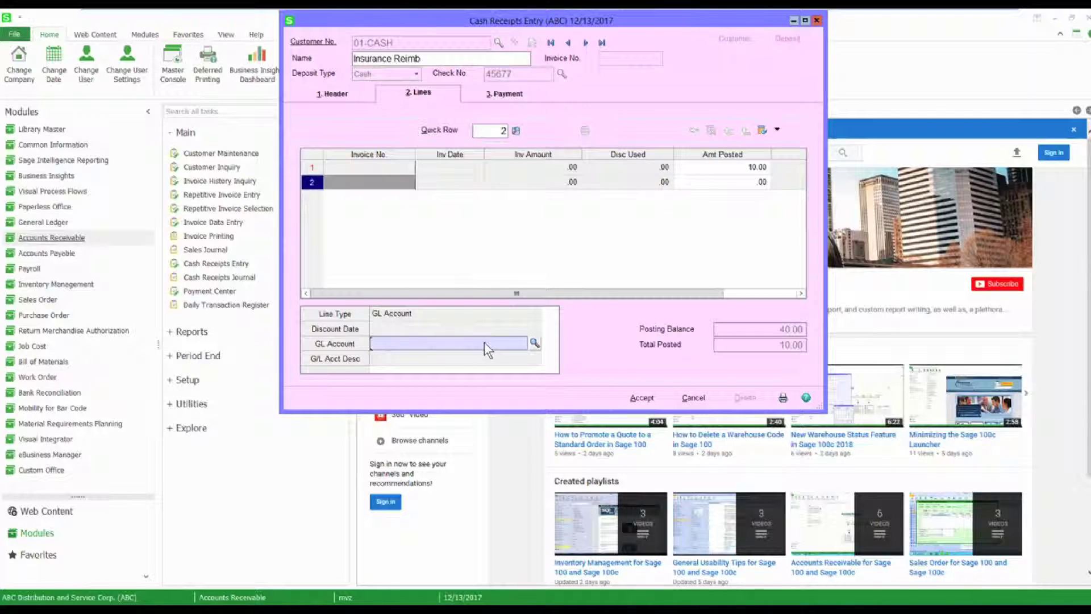
{"action": "type", "text": "630"}
{"action": "key", "text": "F2"}
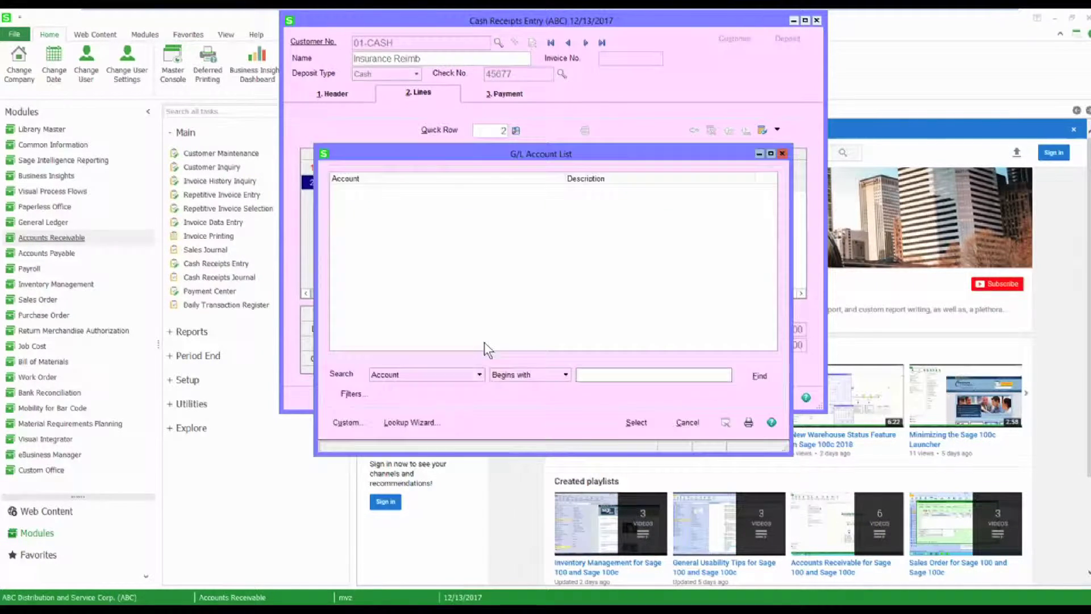
{"action": "key", "text": "Down"}
{"action": "key", "text": "Down"}
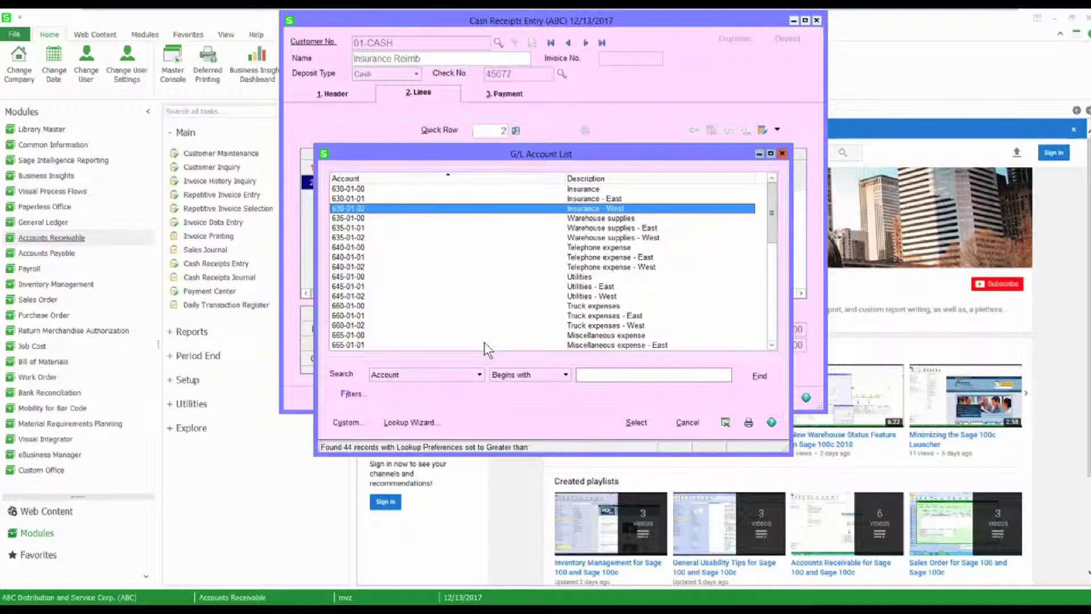
{"action": "key", "text": "Return"}
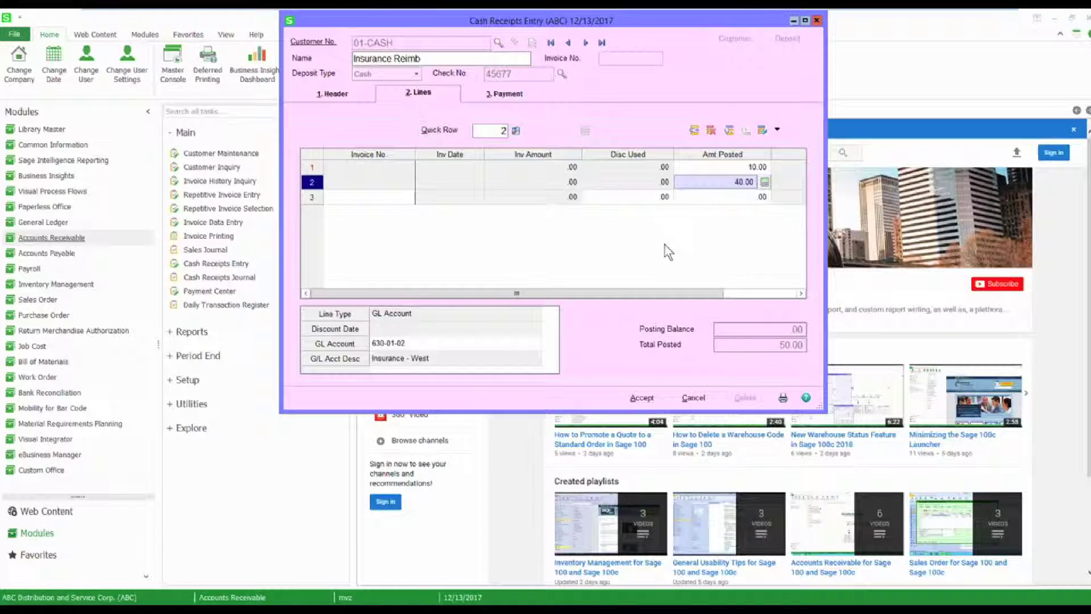
Accept the receipt and print the Cash Receipts Journal to PDF.
{"action": "left_click", "coordinate": [642, 398]}
{"action": "left_click", "coordinate": [785, 397]}
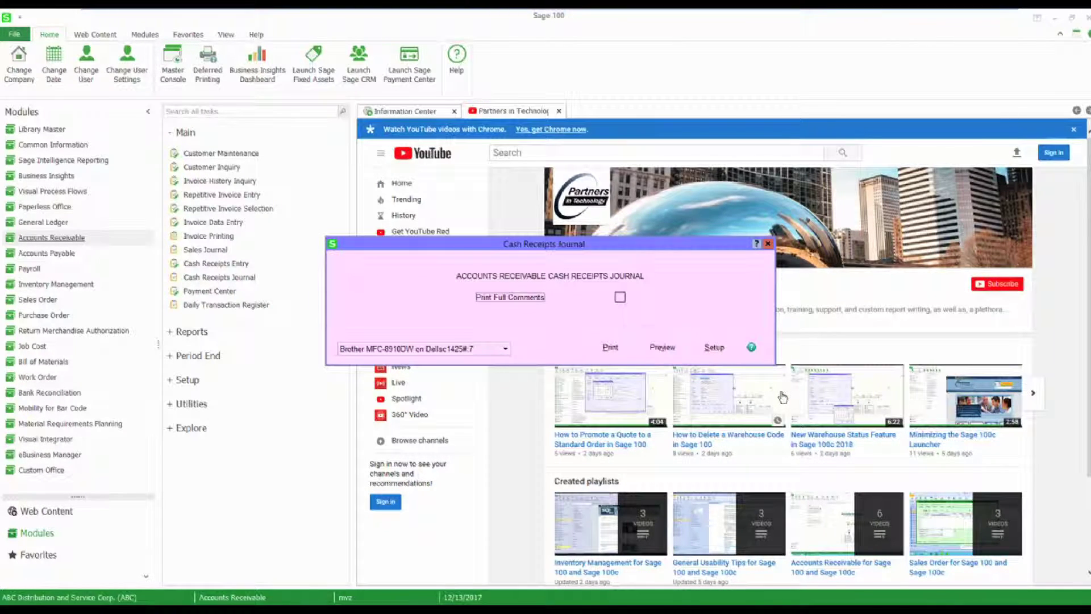
{"action": "left_click", "coordinate": [607, 348]}
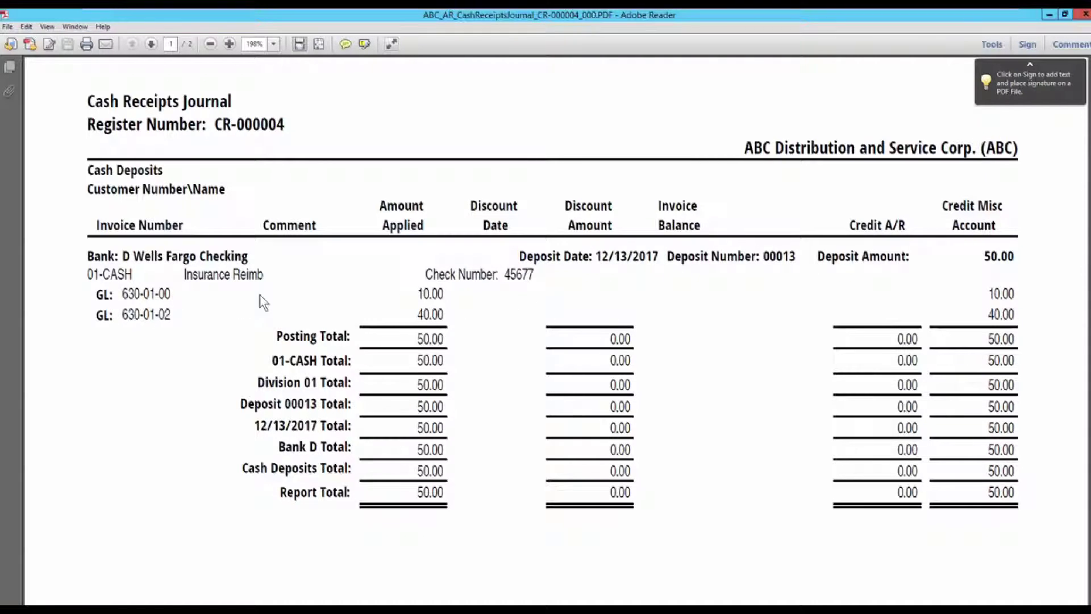
Highlight 'Insurance Reimb' in the journal PDF, then close Adobe Reader.
{"action": "left_click_drag", "start_coordinate": [183, 275], "coordinate": [263, 276]}
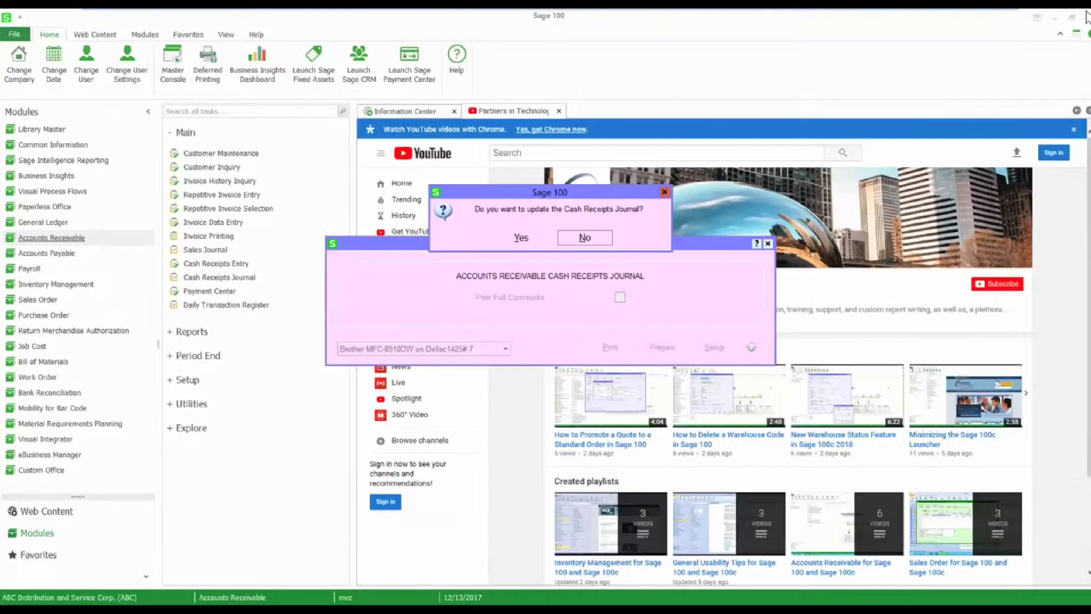
{"action": "left_click", "coordinate": [1086, 16]}
Update the Cash Receipts Journal and print the Daily Transaction Register to PDF.
{"action": "left_click", "coordinate": [519, 240]}
{"action": "left_click", "coordinate": [520, 240]}
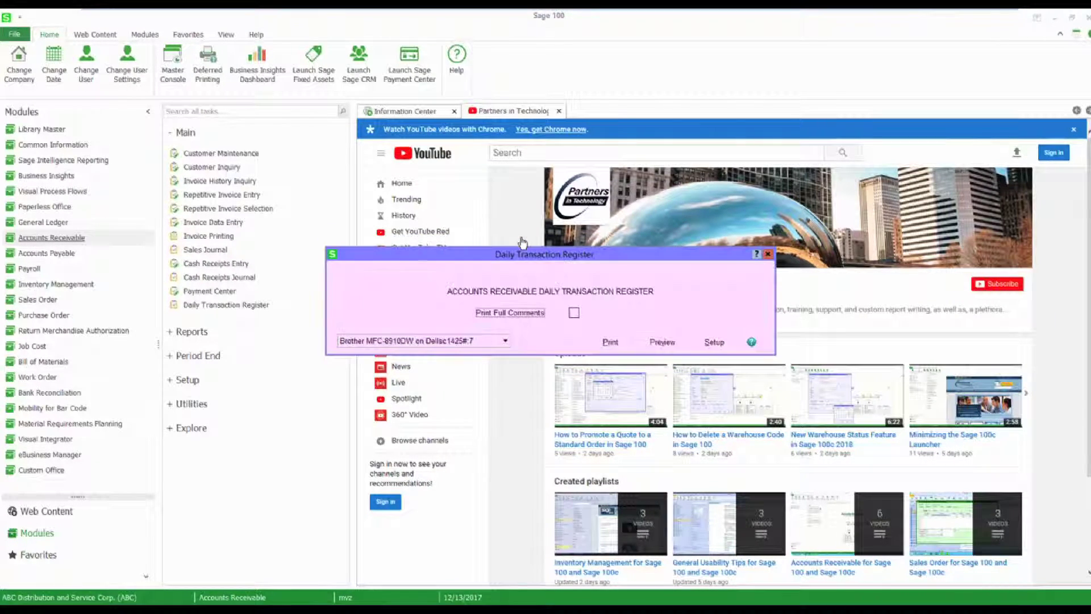
{"action": "left_click", "coordinate": [610, 342]}
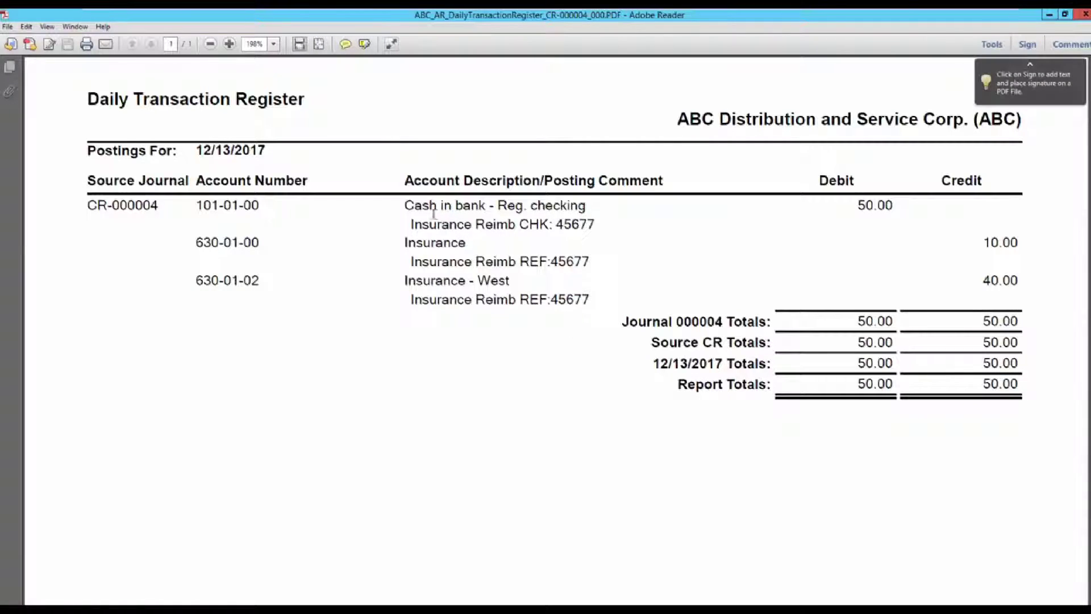
Highlight the 'Insurance Reimb CHK: 45677' comment, close the PDF, and confirm the register update.
{"action": "left_click_drag", "start_coordinate": [412, 224], "coordinate": [585, 228]}
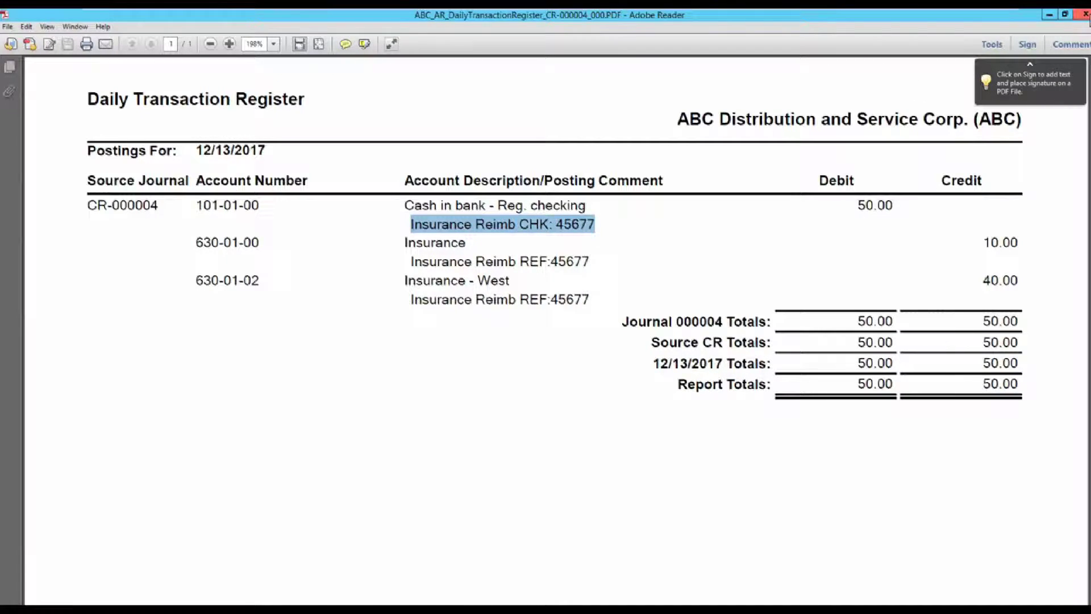
{"action": "left_click", "coordinate": [1085, 14]}
{"action": "left_click", "coordinate": [521, 237]}
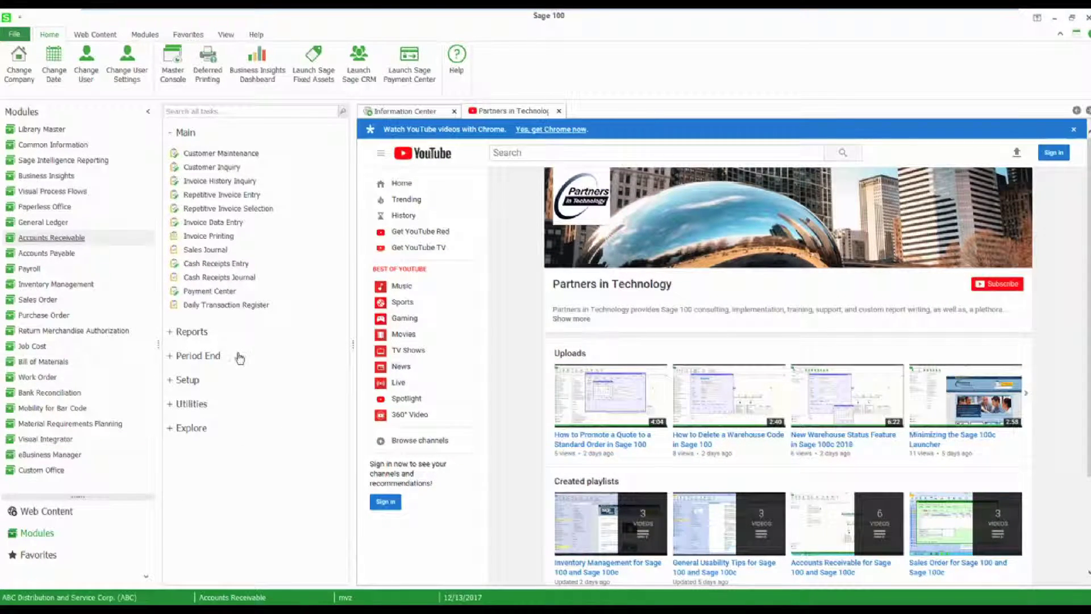
Open Reconcile Bank for bank code D (Wells Fargo Checking) and view its deposits and adjustments.
{"action": "left_click", "coordinate": [54, 393]}
{"action": "left_click", "coordinate": [223, 182]}
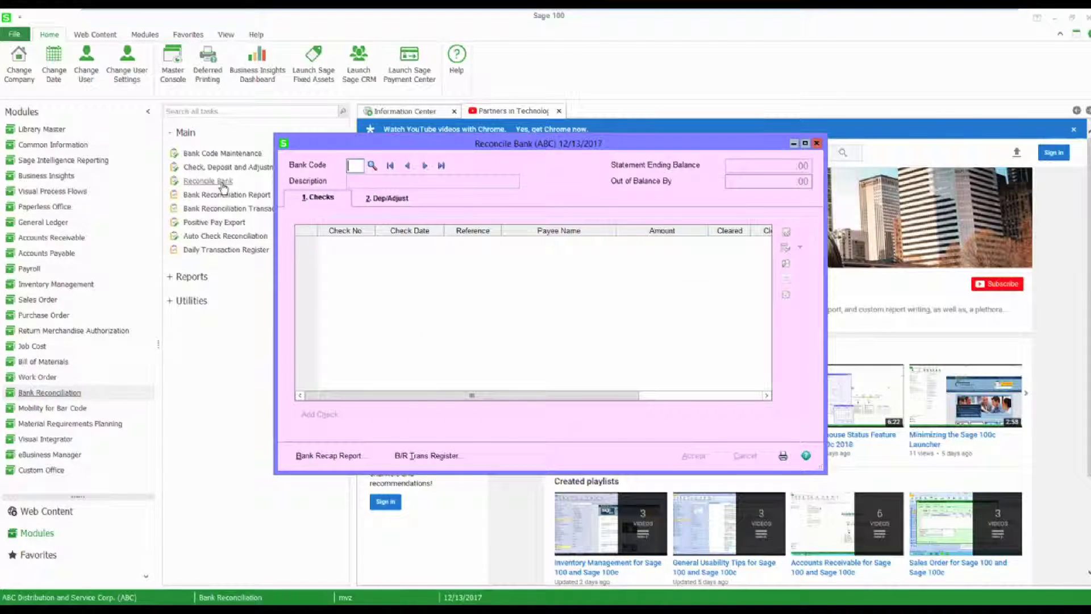
{"action": "type", "text": "D"}
{"action": "key", "text": "Tab"}
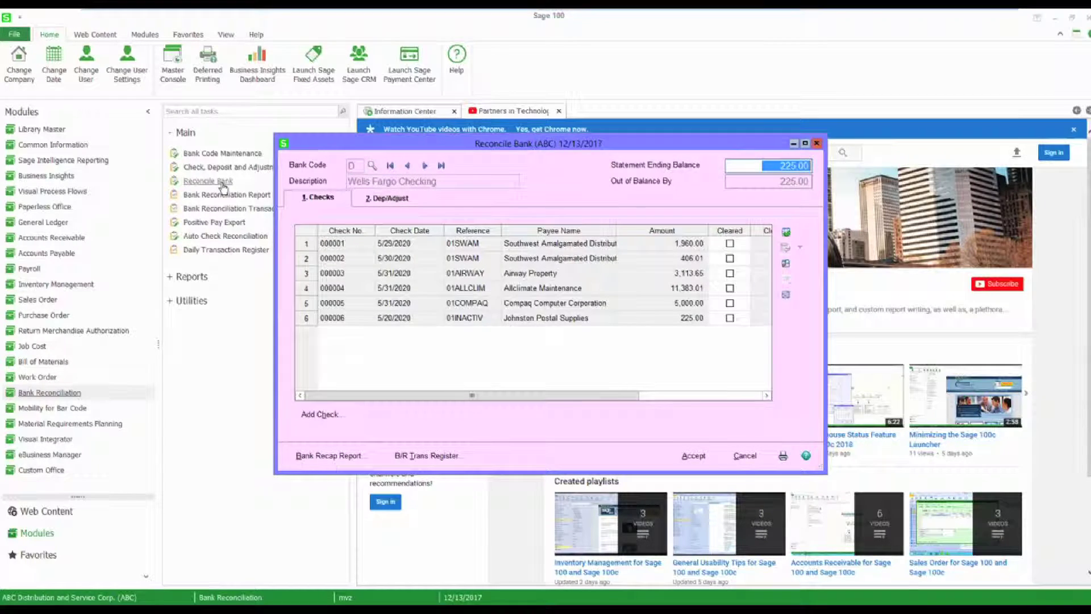
{"action": "left_click", "coordinate": [391, 199]}
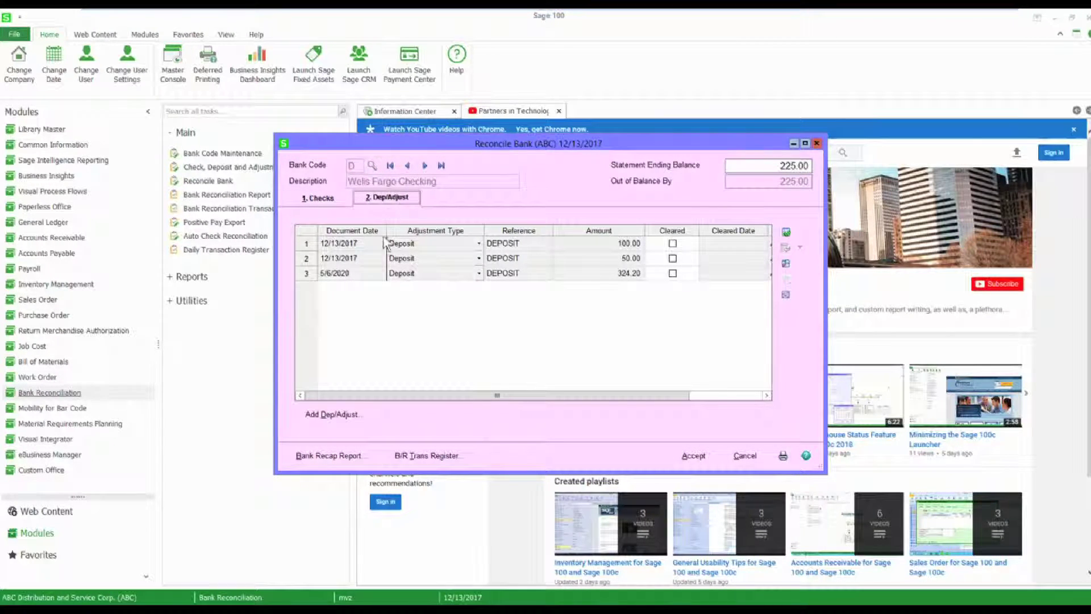